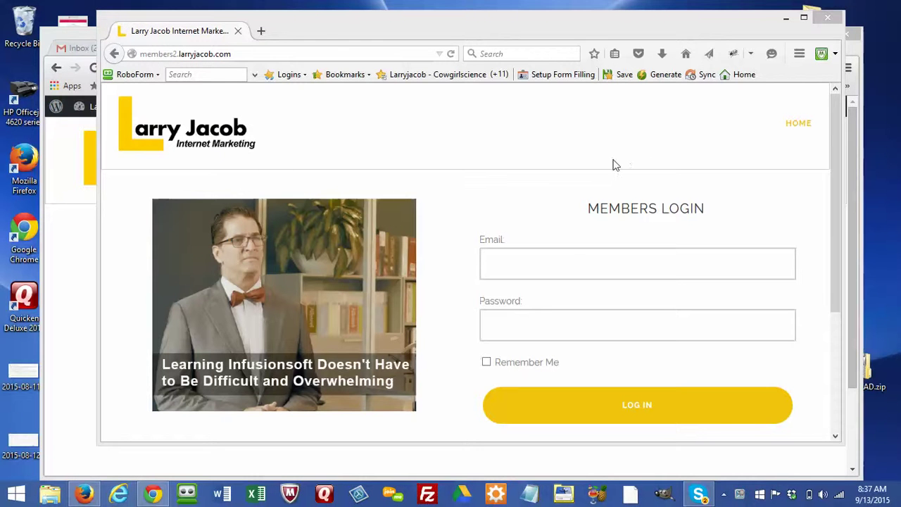
# Start entering the member's email address in the login form.
pyautogui.click(575, 263)
pyautogui.write('jorg')
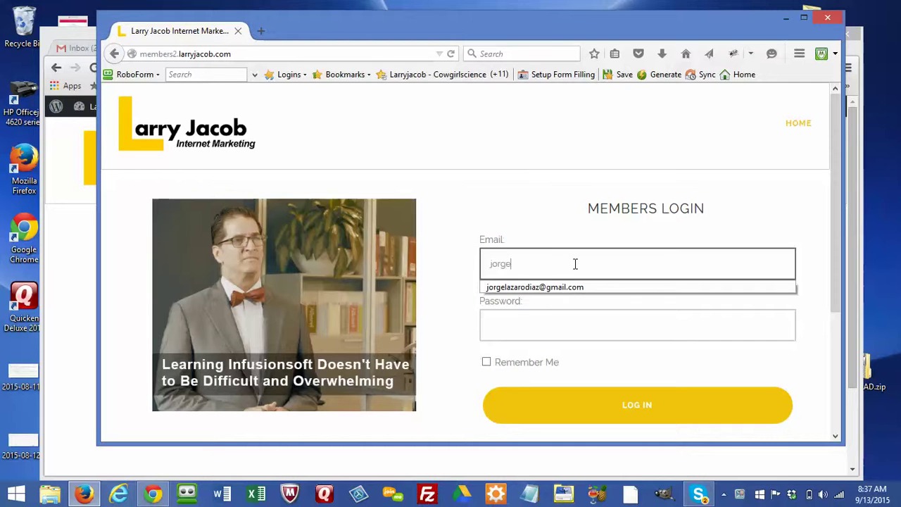
pyautogui.write('e')
pyautogui.press('Tab')
# Complete the email from the saved suggestion, log in, and bring the admin's Chrome window forward.
pyautogui.click(575, 263)
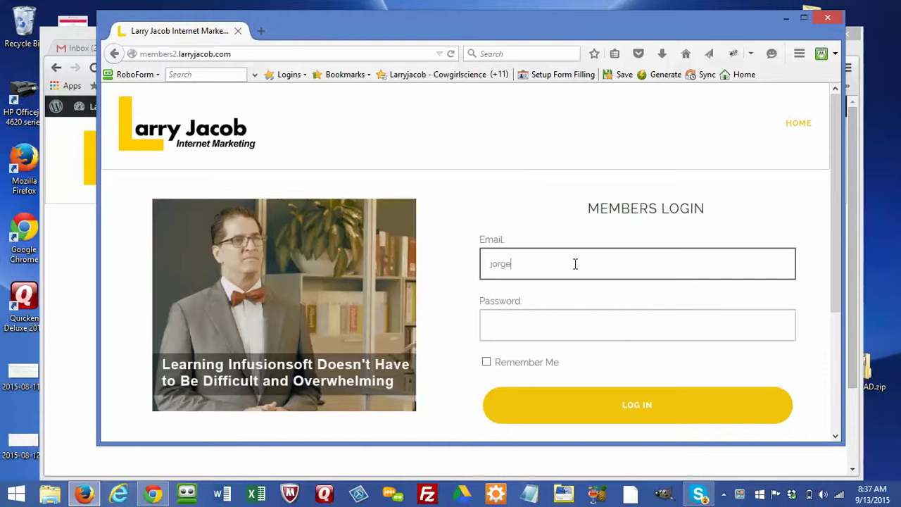
pyautogui.write('d')
pyautogui.press('BackSpace')
pyautogui.write('la')
pyautogui.press('Down')
pyautogui.press('Tab')
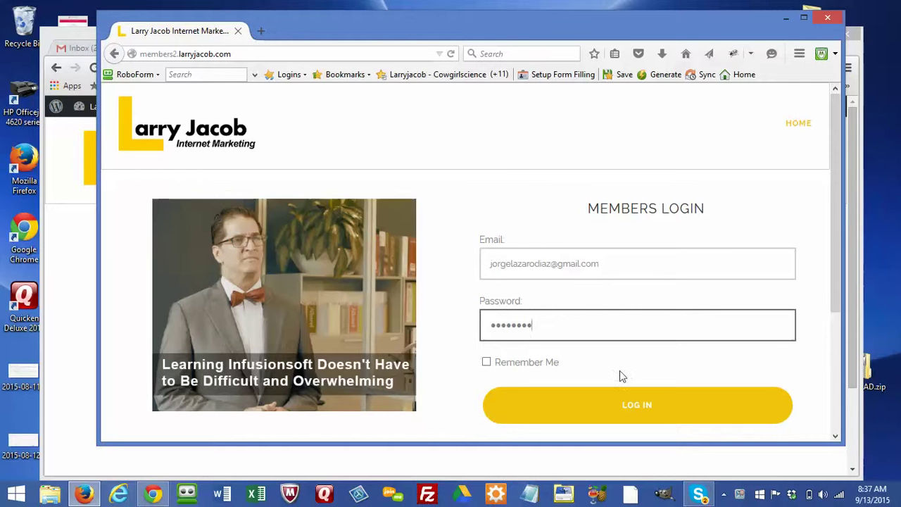
pyautogui.click(627, 408)
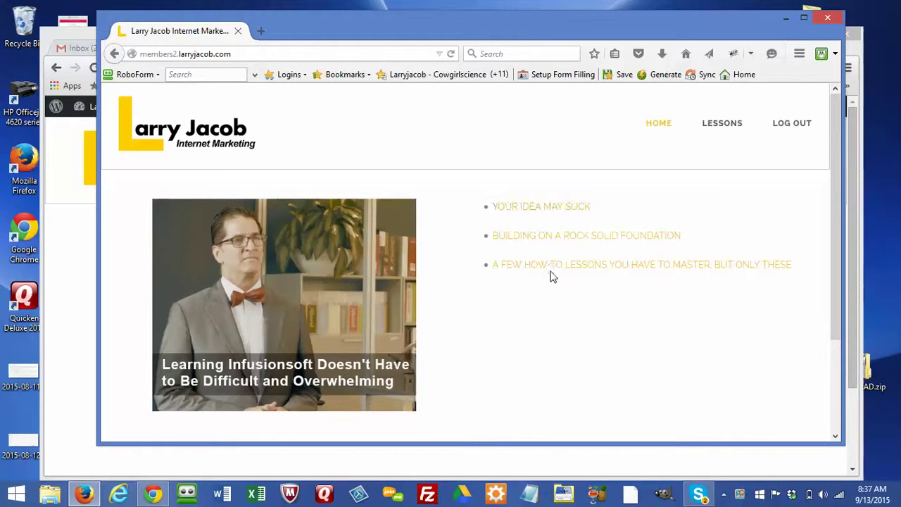
pyautogui.click(75, 293)
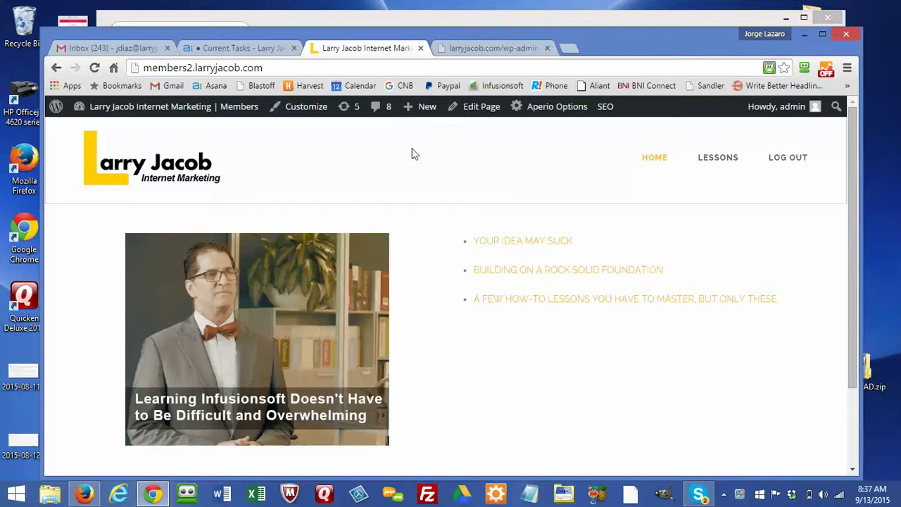
# Edit the Home page and scroll through its shortcodes, selecting [memb_is_logged_in] along the way.
pyautogui.click(482, 113)
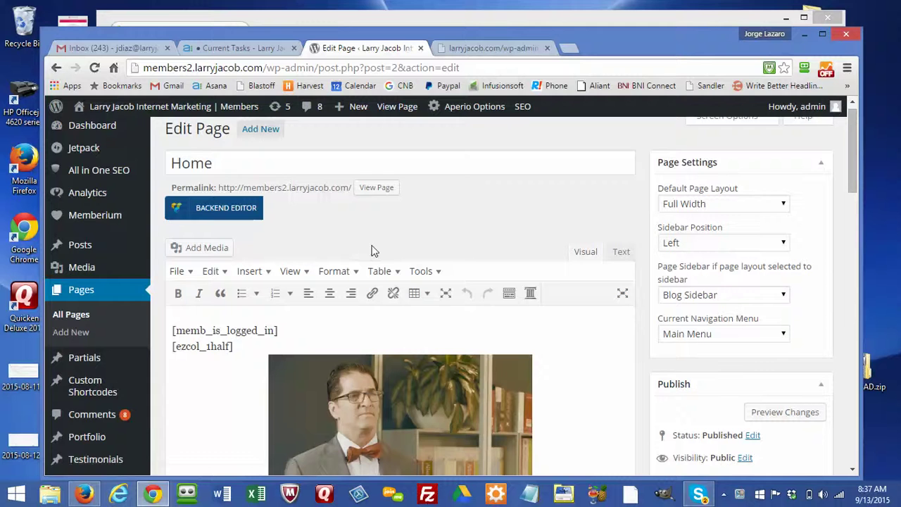
pyautogui.scroll(-1, 378, 252)
pyautogui.moveTo(284, 265); pyautogui.dragTo(166, 265)
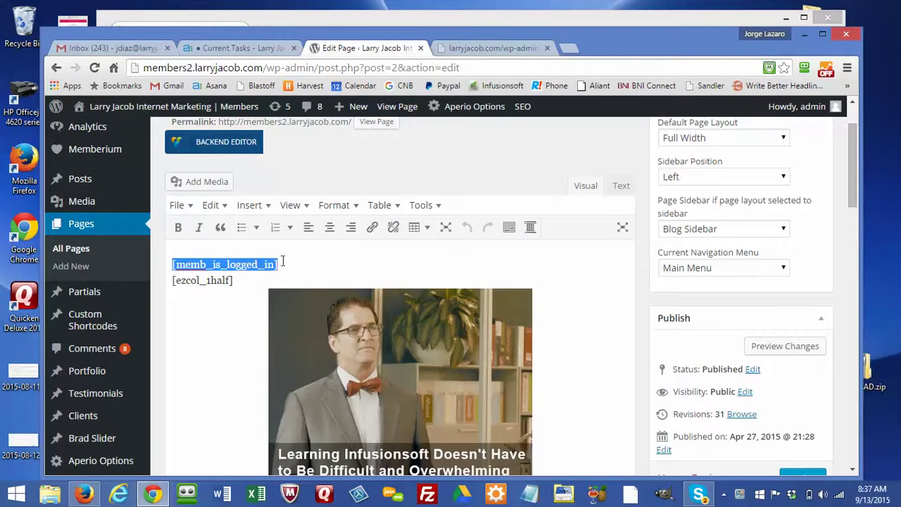
pyautogui.scroll(-1, 282, 261)
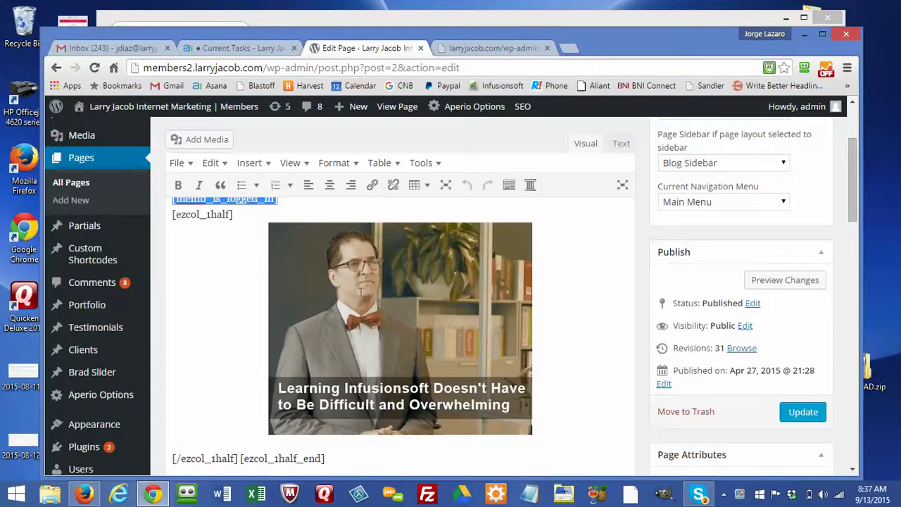
pyautogui.scroll(-1, 363, 290)
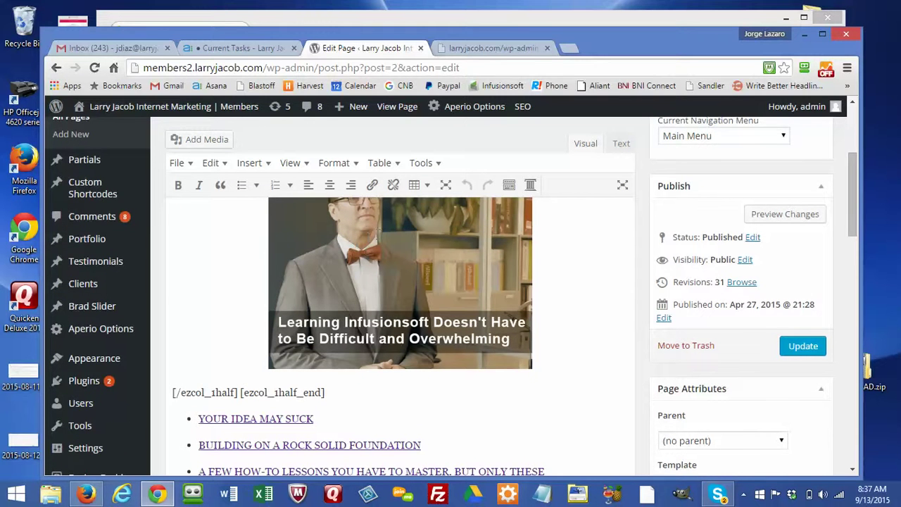
pyautogui.scroll(-1, 227, 345)
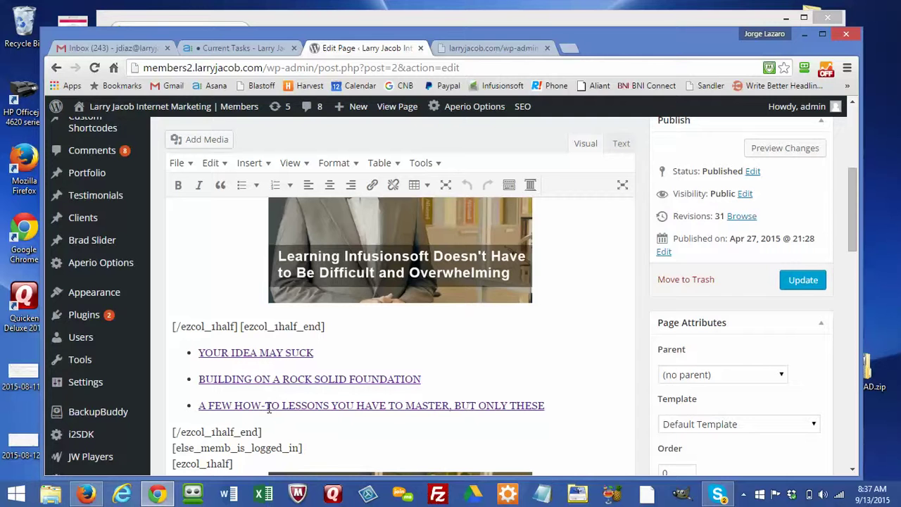
pyautogui.scroll(-3, 269, 407)
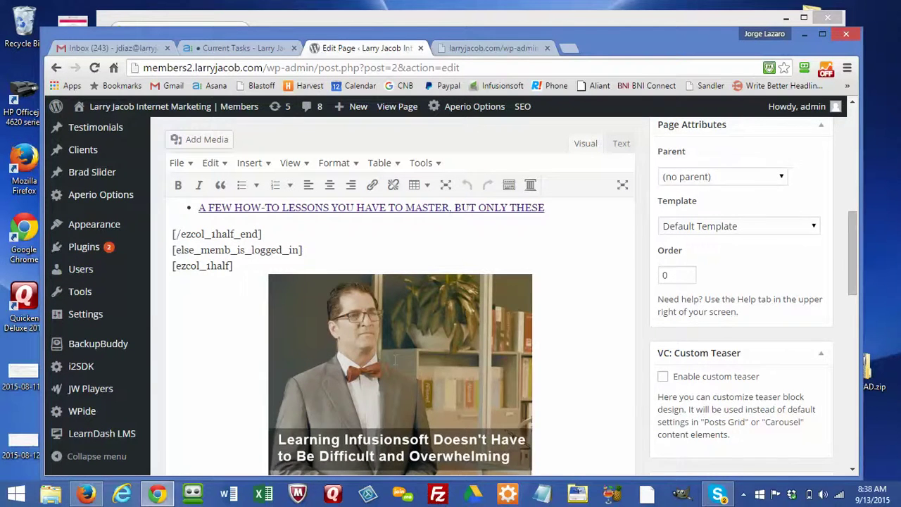
pyautogui.scroll(-3, 394, 360)
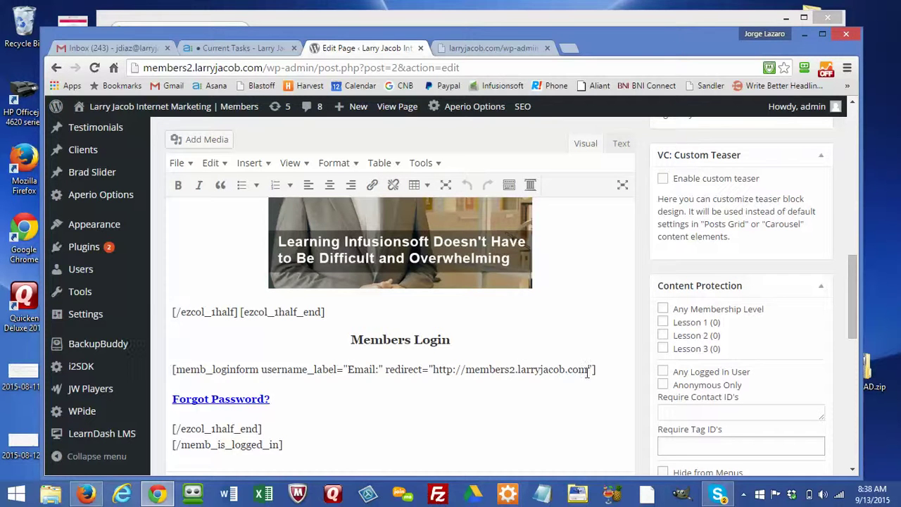
# Review the login redirect URL and follow the Forgot Password? link to its page in a new tab.
pyautogui.moveTo(586, 374); pyautogui.dragTo(436, 374)
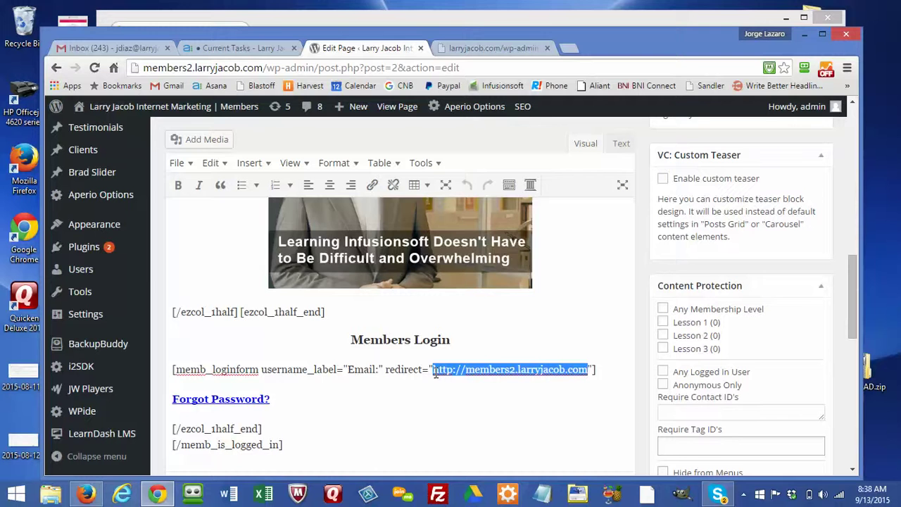
pyautogui.scroll(-1, 362, 374)
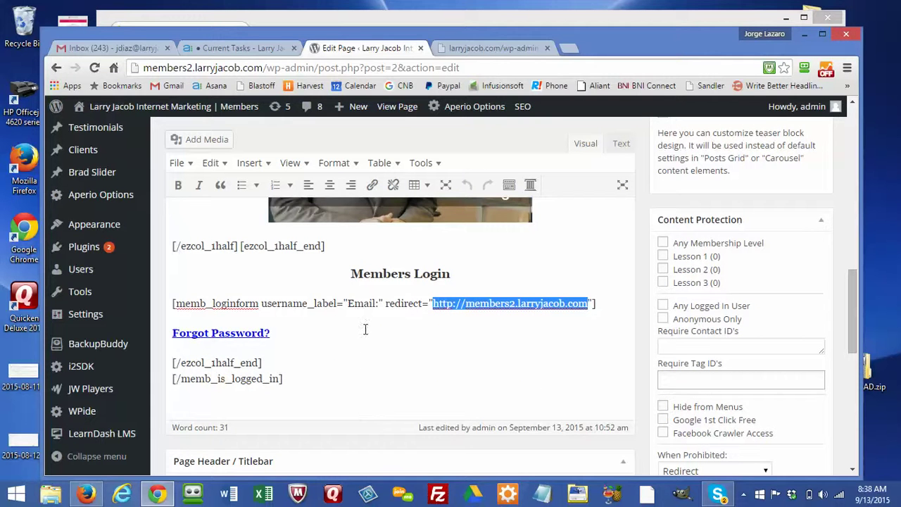
pyautogui.click(212, 336)
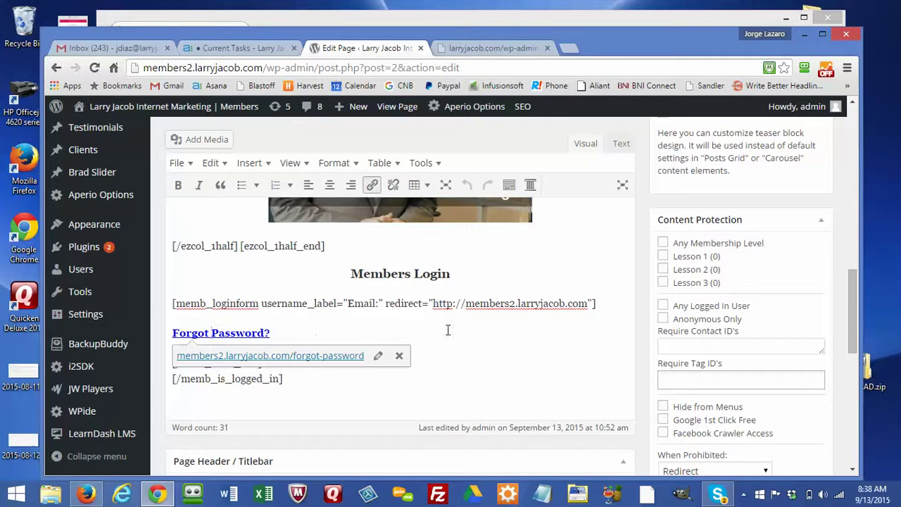
pyautogui.click(524, 345)
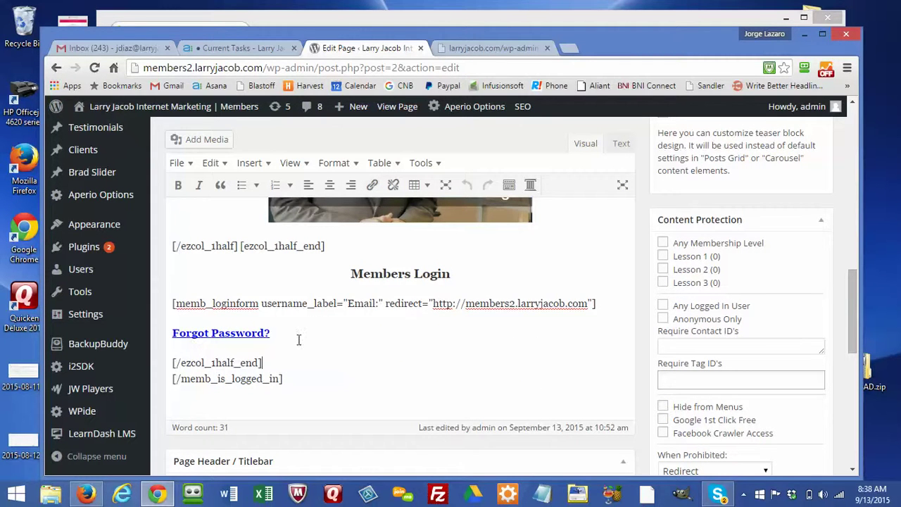
pyautogui.scroll(-1, 329, 341)
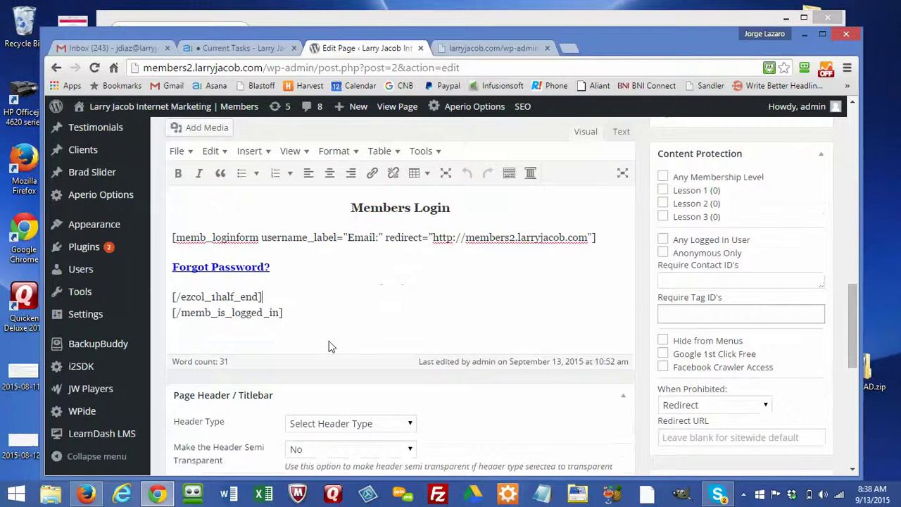
pyautogui.scroll(2, 330, 341)
pyautogui.click(215, 398)
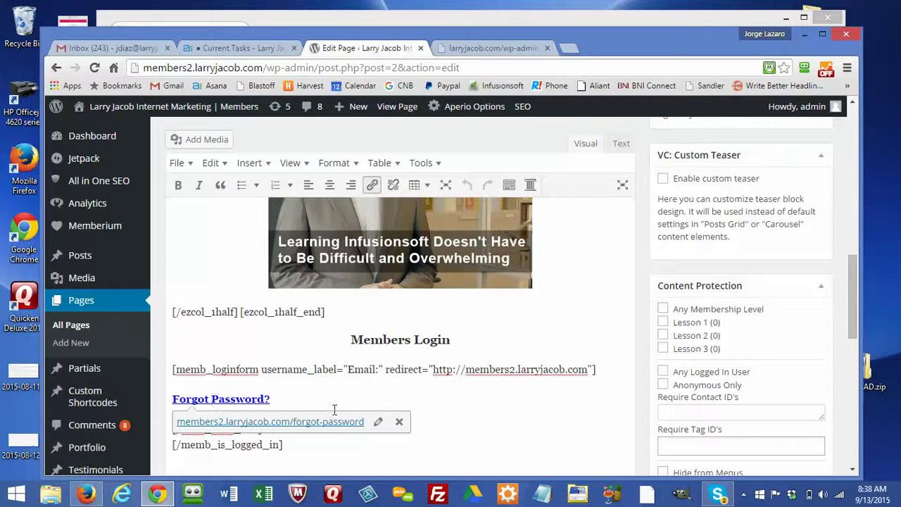
pyautogui.click(331, 424)
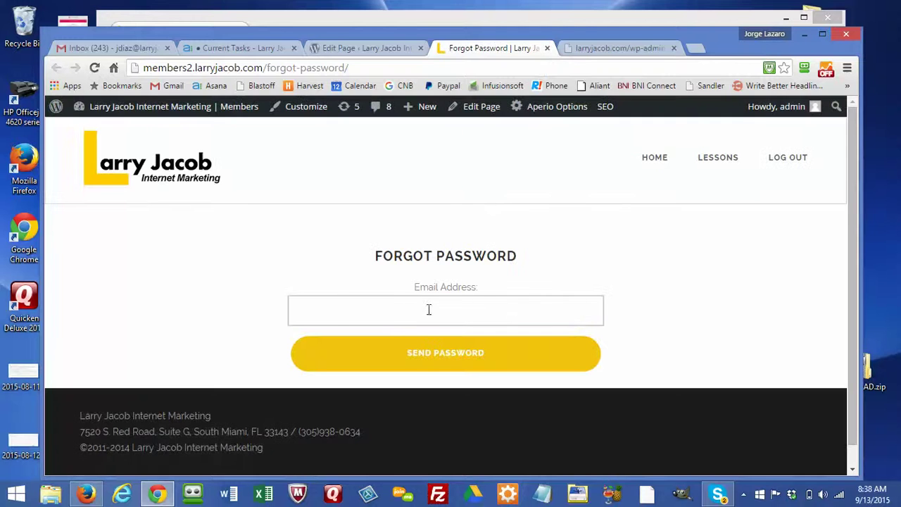
pyautogui.click(547, 49)
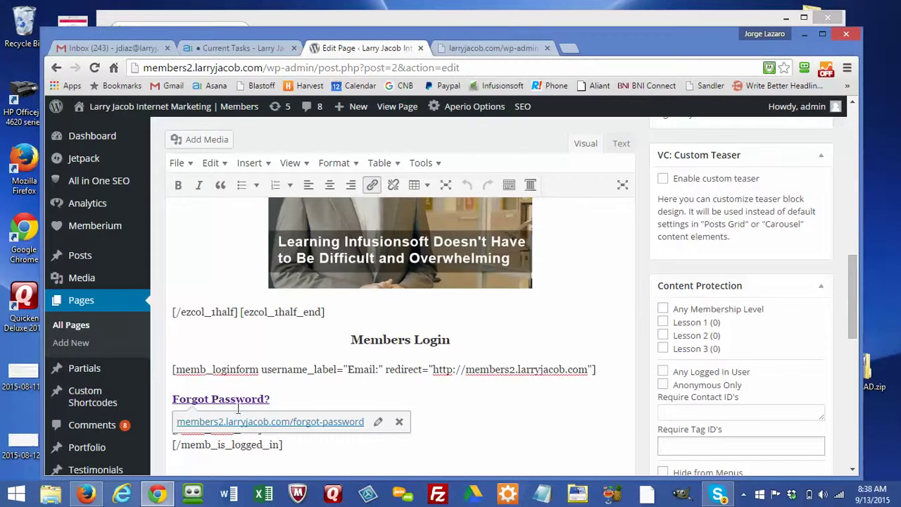
# Check the Forgot Password? link settings without changes, then go to the All Pages list.
pyautogui.click(379, 423)
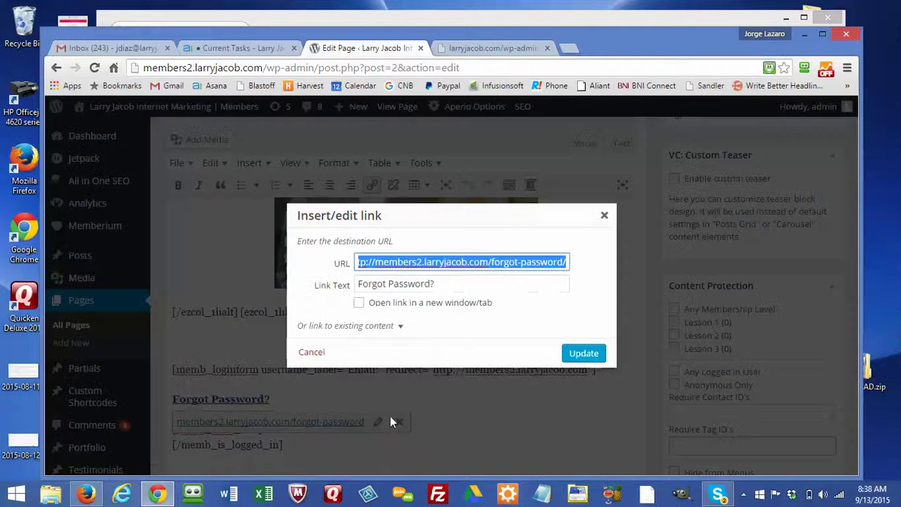
pyautogui.click(604, 214)
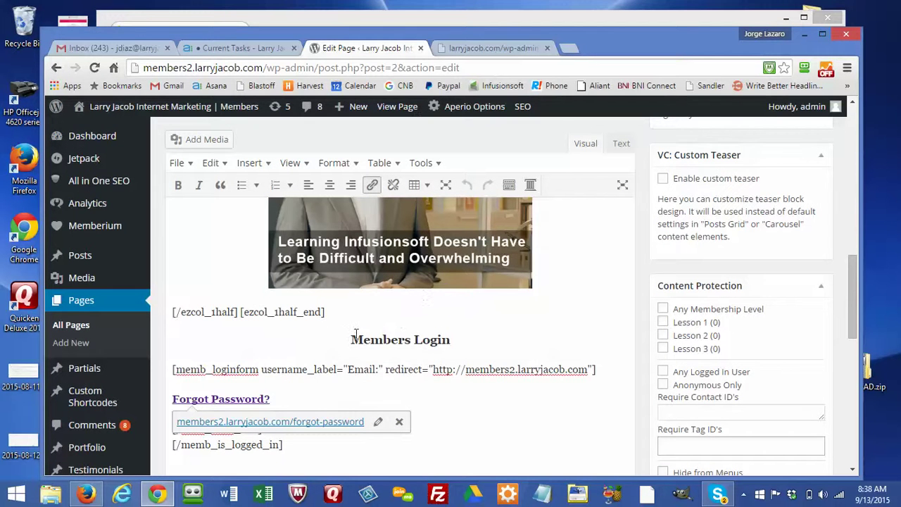
pyautogui.click(77, 302)
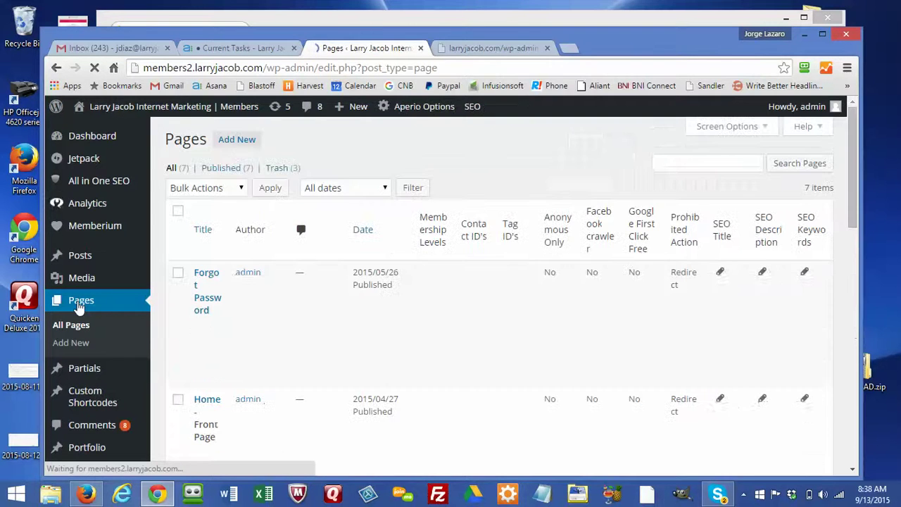
# Open the Forgot Password page and select its [memb_send_password] shortcode.
pyautogui.click(201, 303)
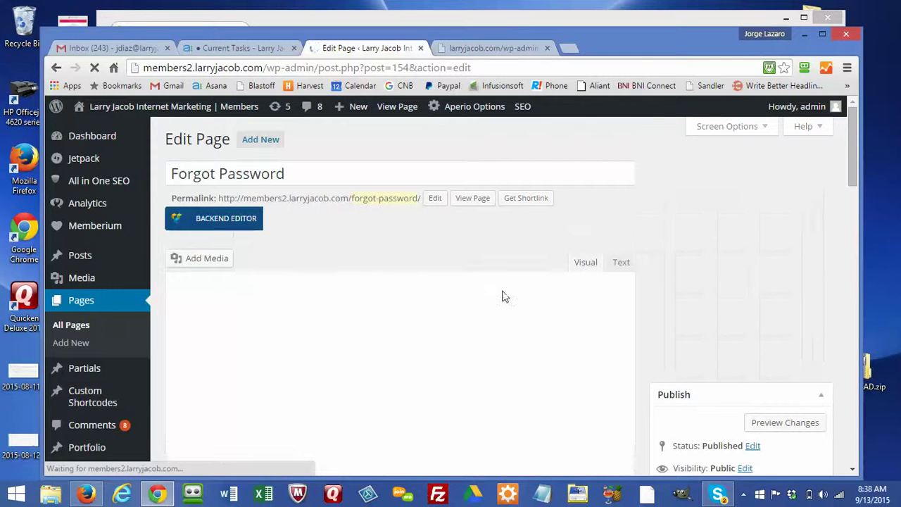
pyautogui.moveTo(466, 389); pyautogui.dragTo(347, 381)
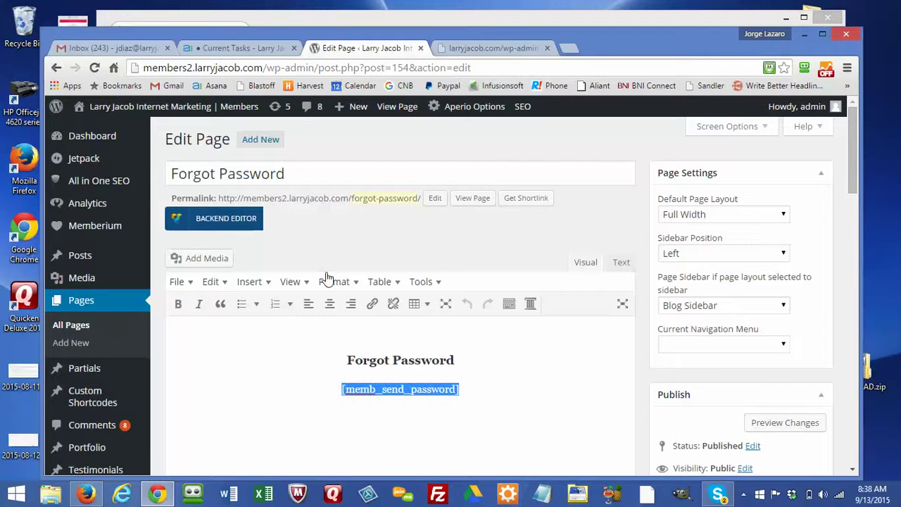
pyautogui.moveTo(95, 394)
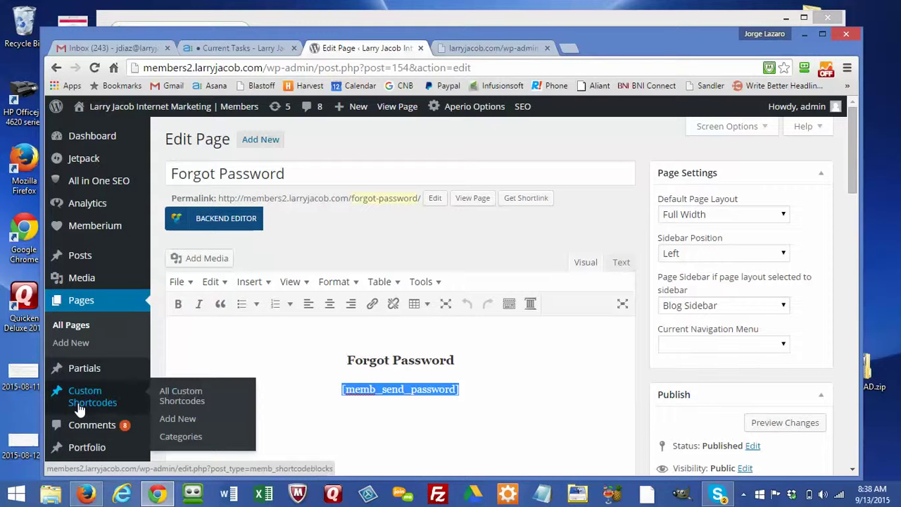
pyautogui.scroll(-1, 80, 407)
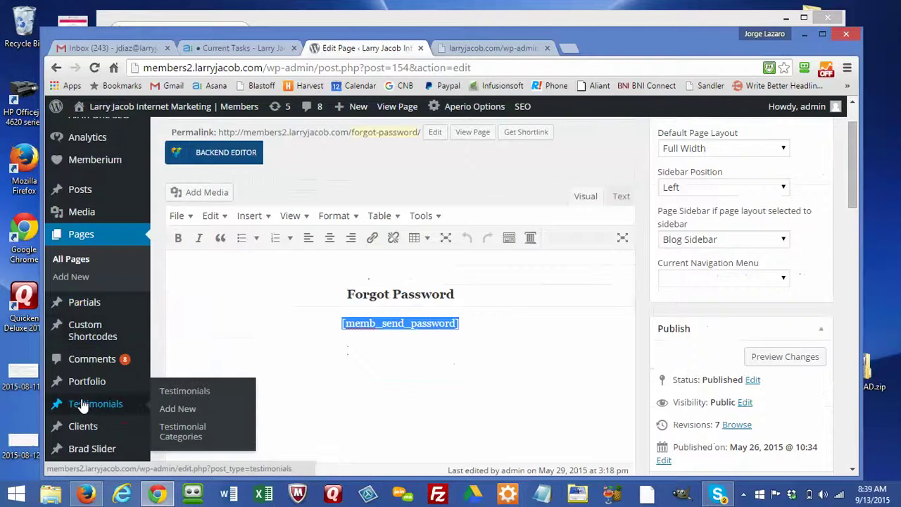
pyautogui.scroll(-1, 80, 407)
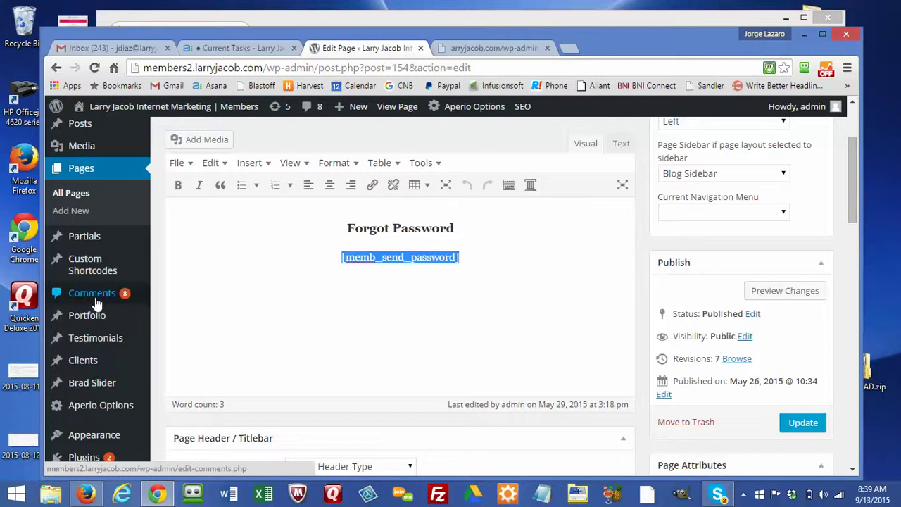
pyautogui.scroll(-1, 97, 303)
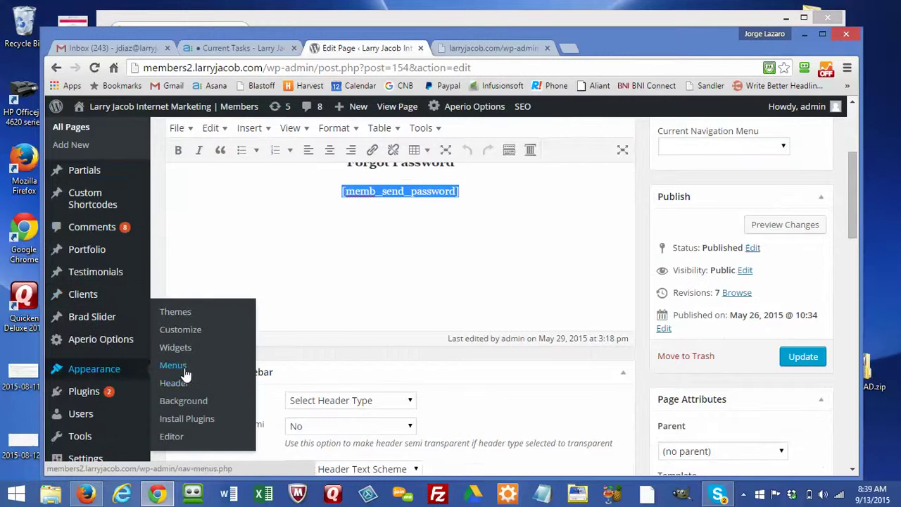
# Review the Main Menu's Home, Lessons and three lesson items, then bring Firefox forward.
pyautogui.click(182, 365)
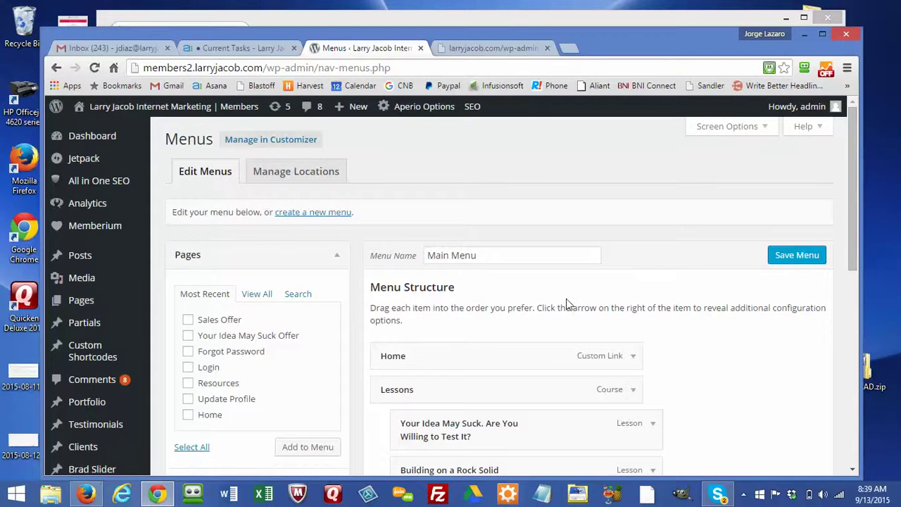
pyautogui.scroll(-2, 567, 301)
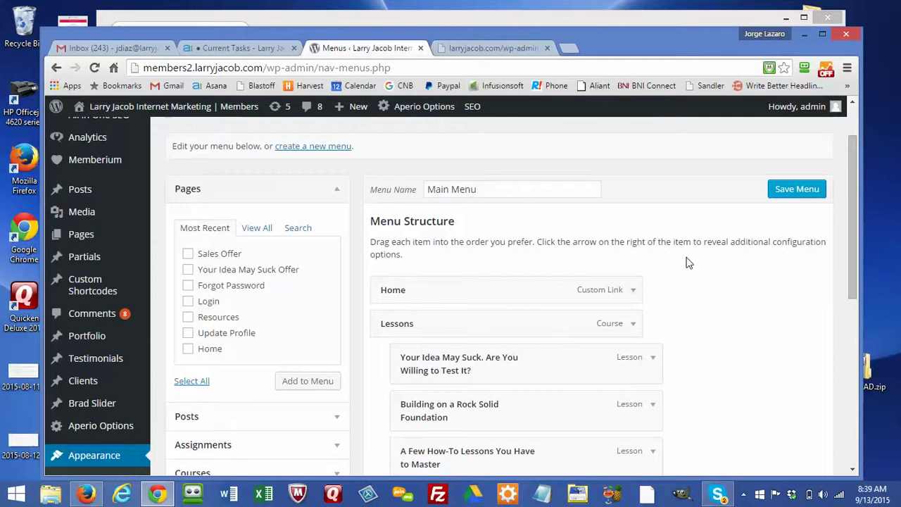
pyautogui.scroll(-2, 690, 262)
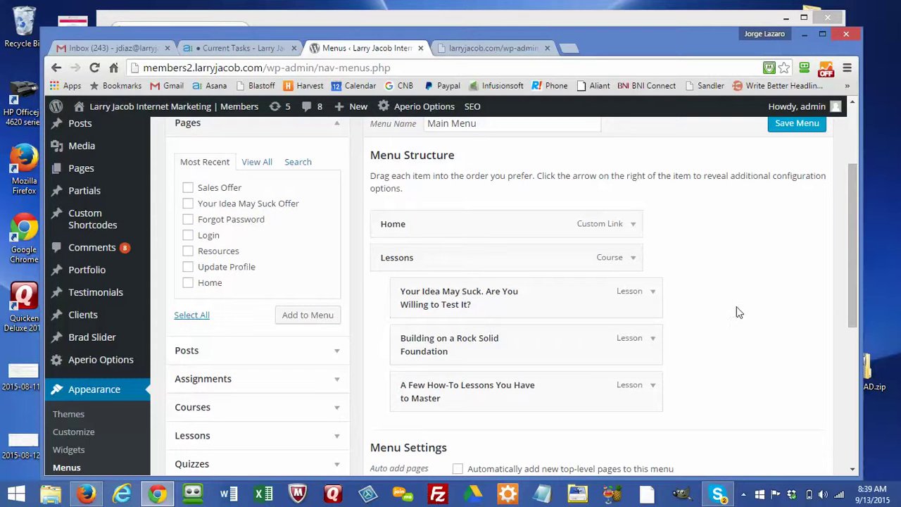
pyautogui.click(436, 21)
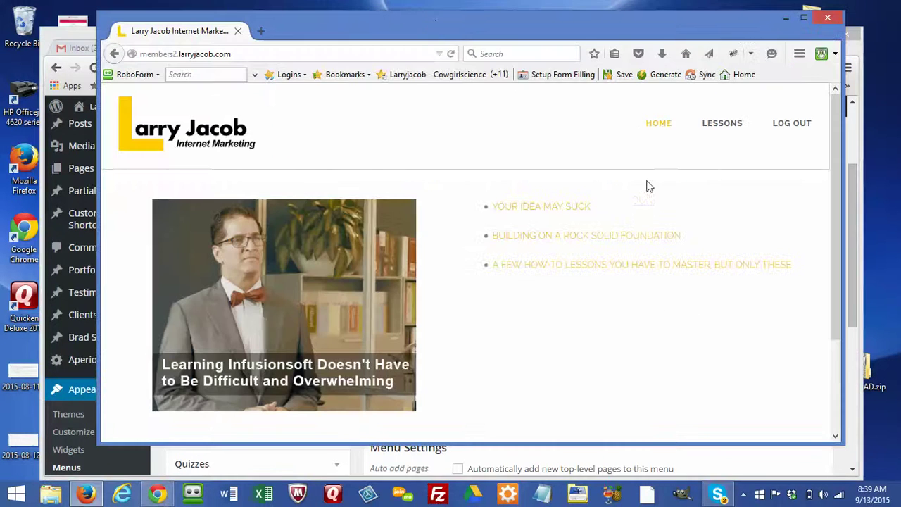
# Open the Building on a Rock Solid Foundation lesson and its How To Register A Domain Name topic.
pyautogui.click(595, 241)
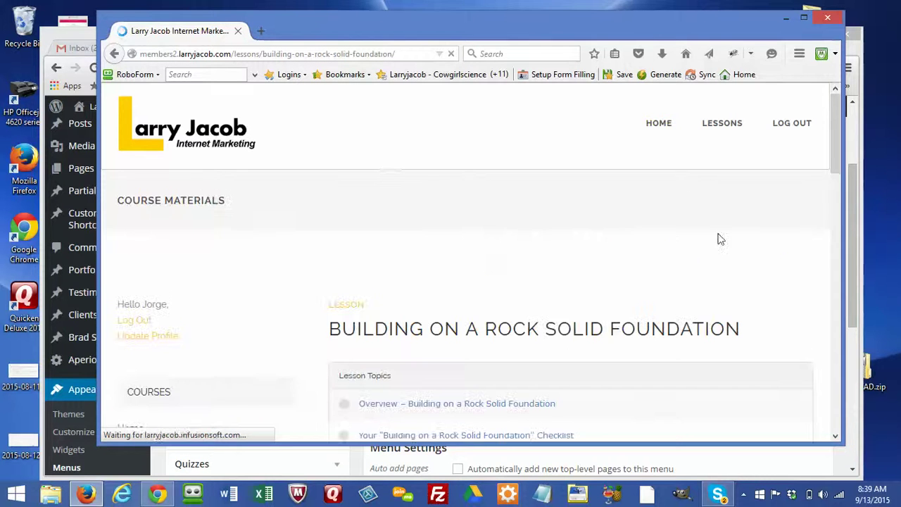
pyautogui.scroll(-5, 429, 291)
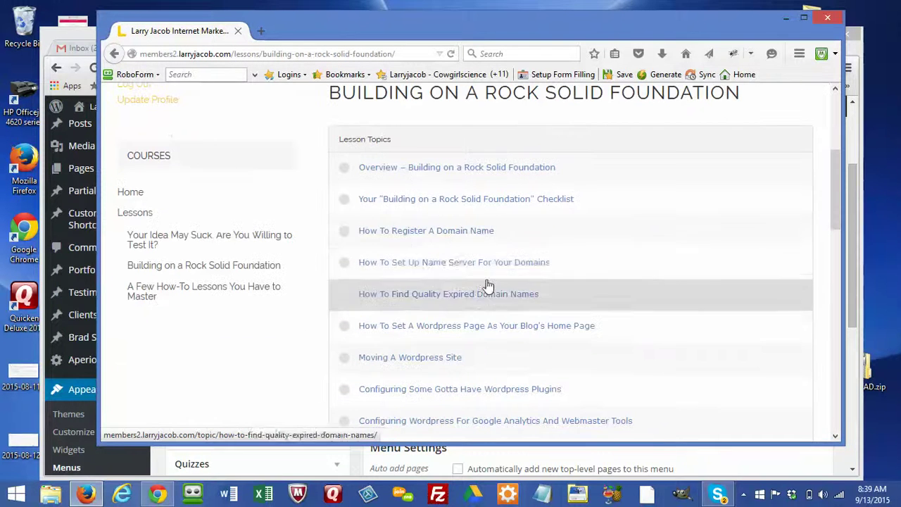
pyautogui.click(444, 239)
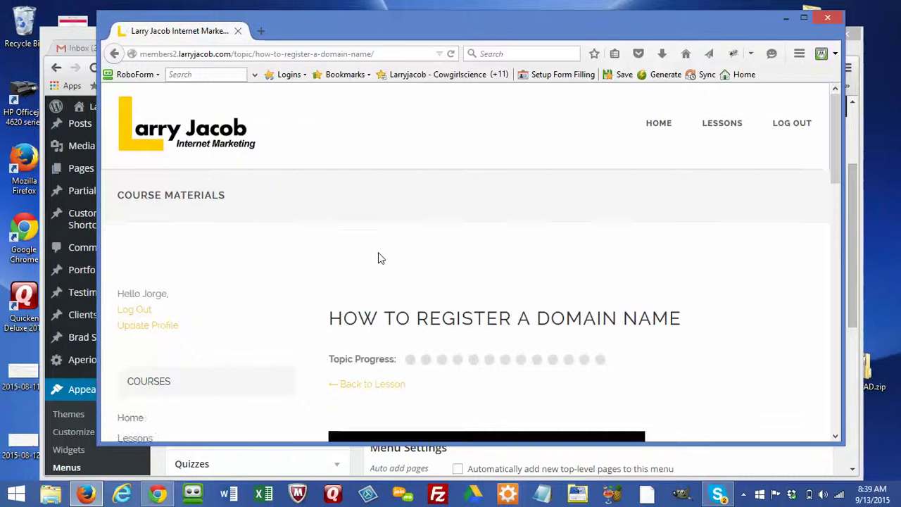
pyautogui.scroll(-5, 378, 257)
pyautogui.scroll(3, 378, 257)
pyautogui.scroll(-1, 378, 257)
pyautogui.scroll(4, 536, 293)
# Go back through the lesson and open A Few How-To Lessons You Have to Master.
pyautogui.click(114, 54)
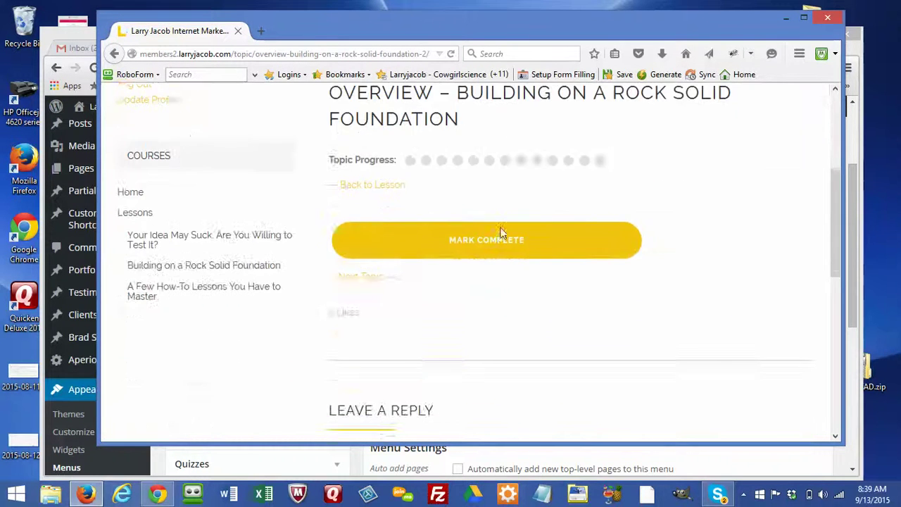
pyautogui.click(114, 54)
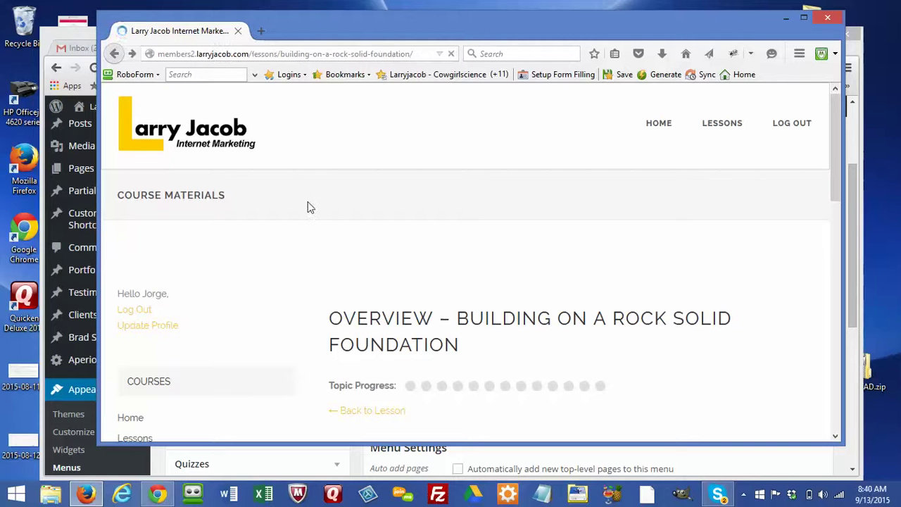
pyautogui.click(238, 291)
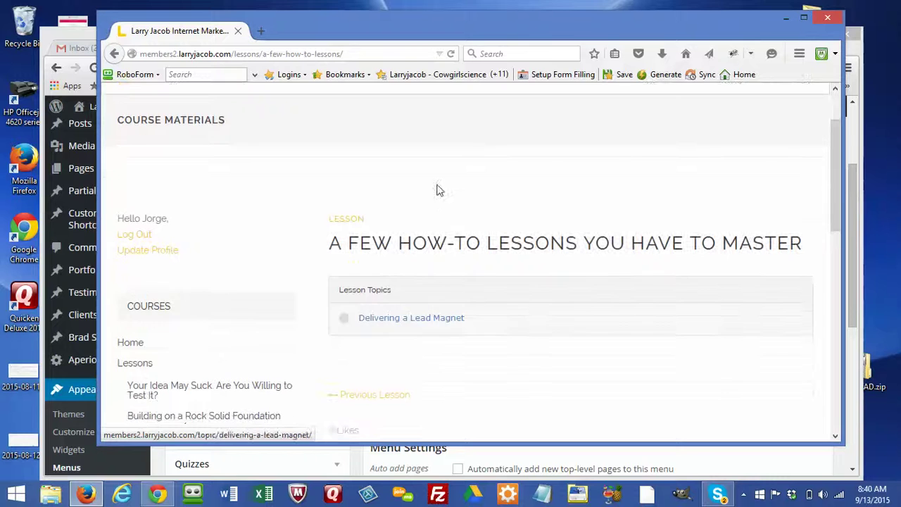
# Open Delivering a Lead Magnet, note its /sales-offer/ address, and go back to the lesson.
pyautogui.click(437, 325)
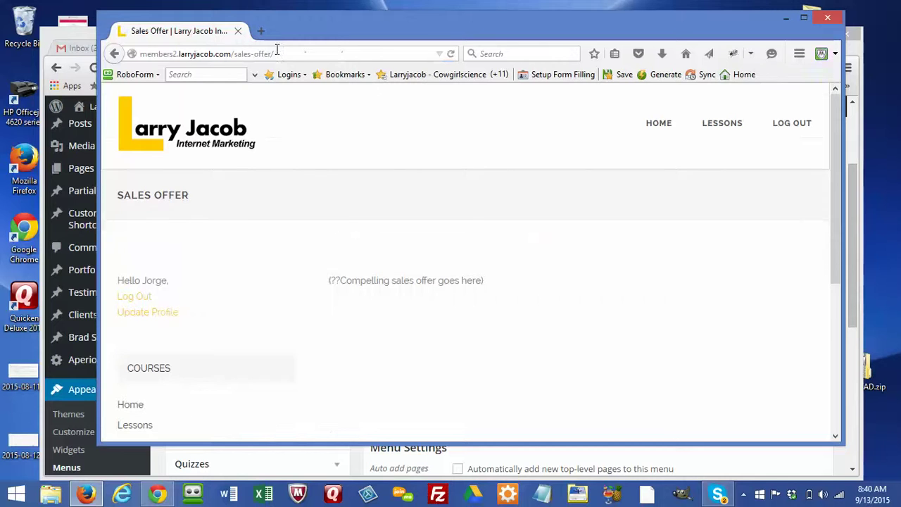
pyautogui.moveTo(282, 55); pyautogui.dragTo(224, 56)
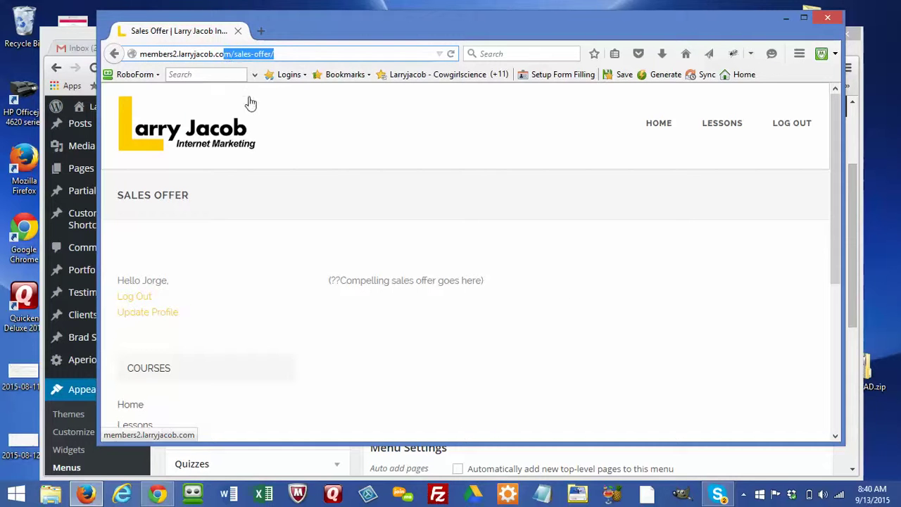
pyautogui.click(114, 53)
# Copy the lesson page address and select the address bar in the WordPress admin window.
pyautogui.click(313, 53)
pyautogui.hotkey('ctrl', 'c')
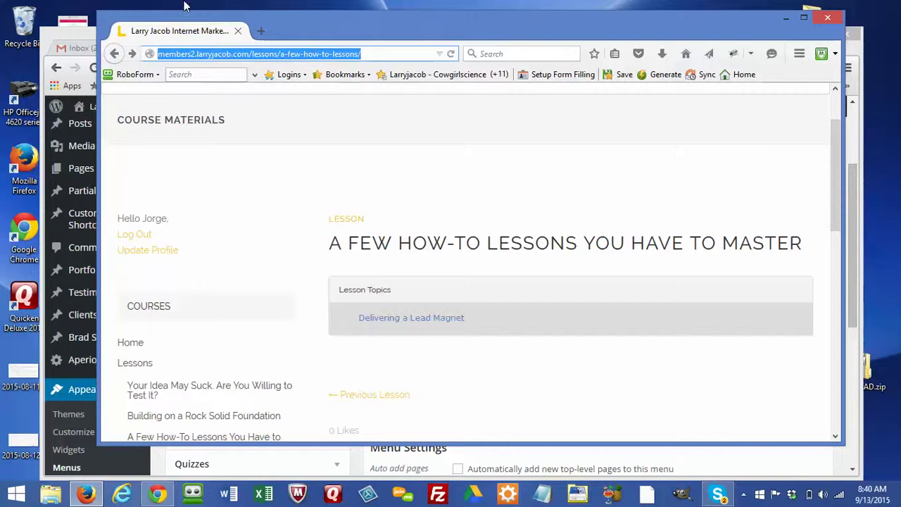
pyautogui.click(72, 36)
pyautogui.click(345, 68)
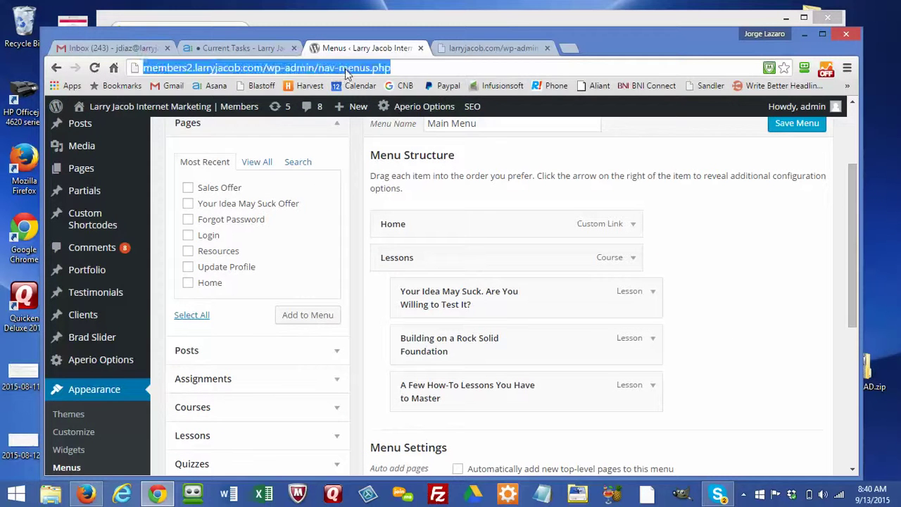
# Load the pasted lesson address in admin and open the Delivering a Lead Magnet topic.
pyautogui.hotkey('ctrl', 'v')
pyautogui.press('Return')
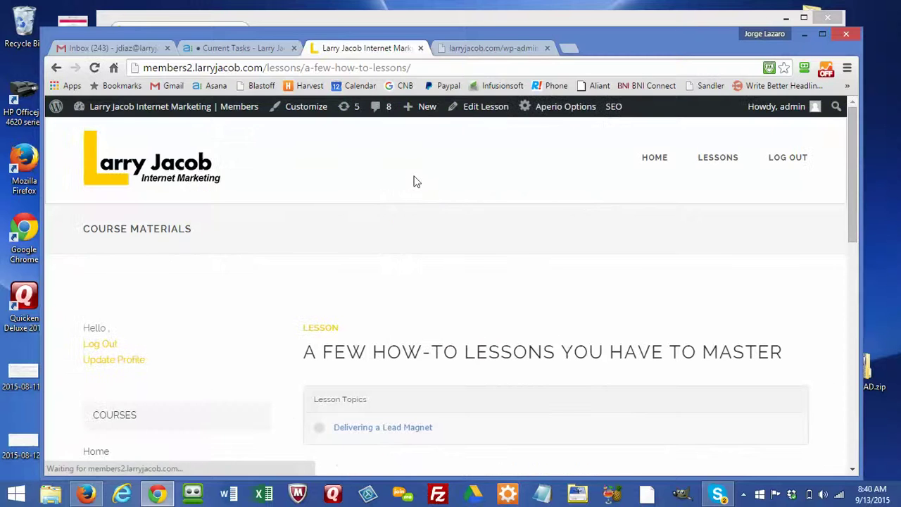
pyautogui.scroll(-1, 479, 277)
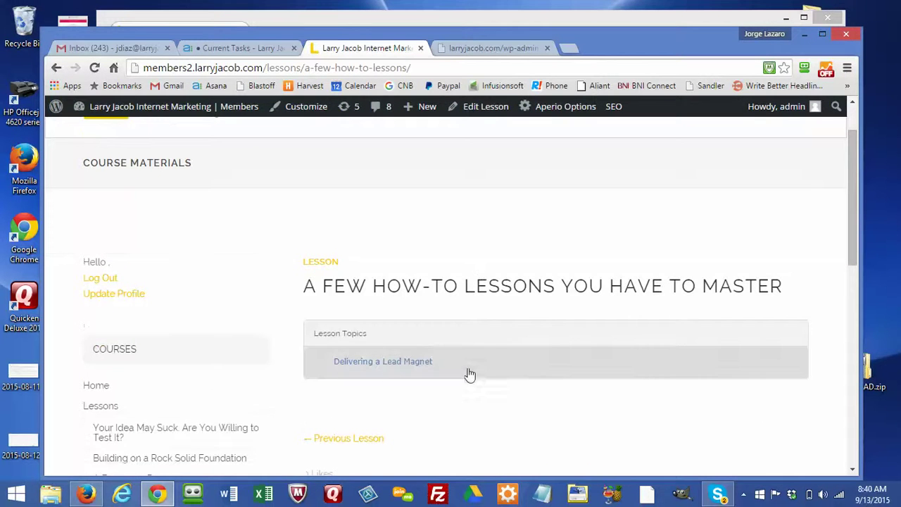
pyautogui.click(395, 369)
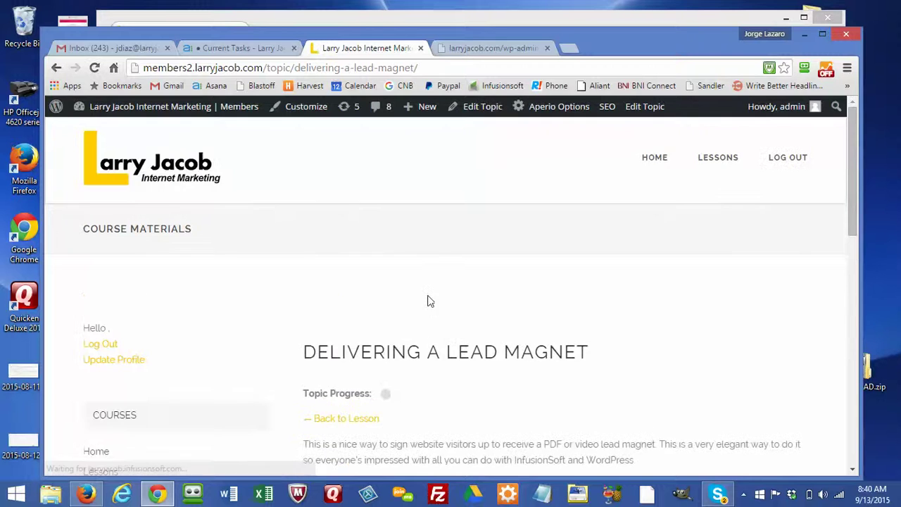
pyautogui.scroll(-1, 427, 331)
pyautogui.scroll(1, 428, 331)
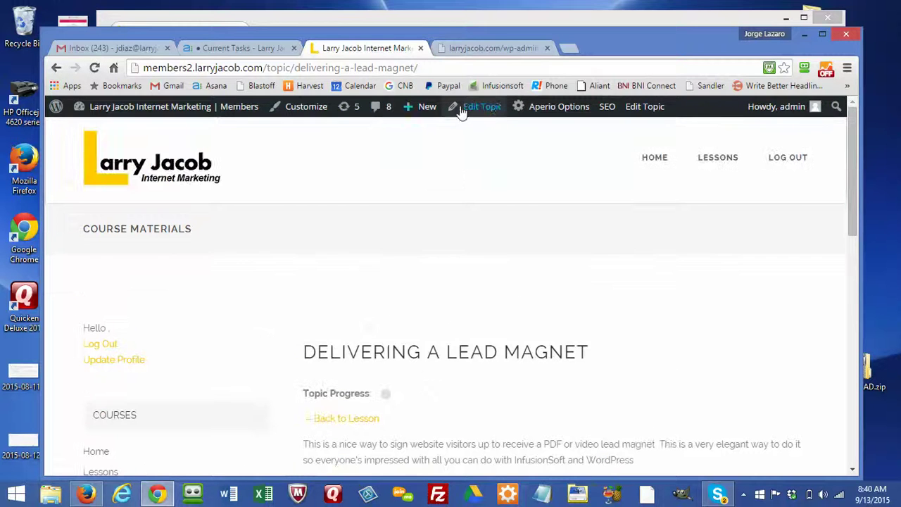
# Edit the topic and scroll to its Content Protection box requiring Lesson 3.
pyautogui.click(483, 107)
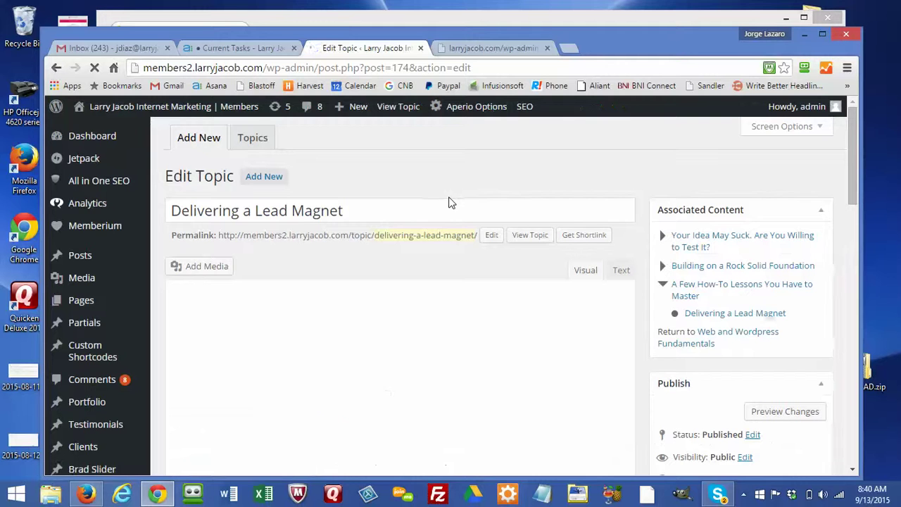
pyautogui.scroll(-5, 768, 282)
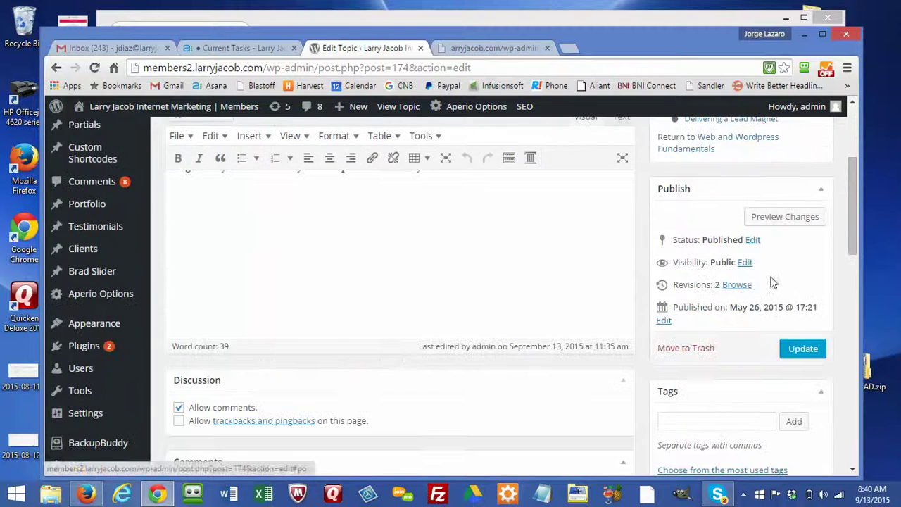
pyautogui.scroll(-6, 748, 283)
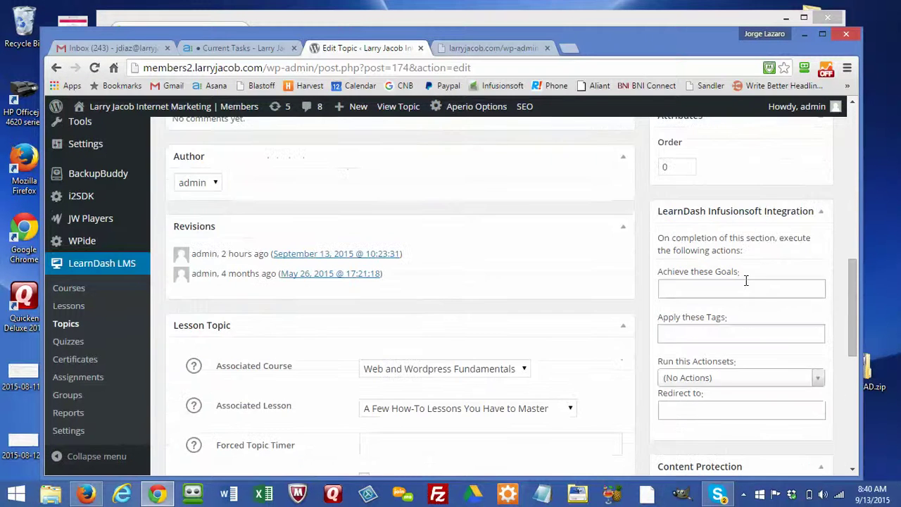
pyautogui.scroll(-2, 745, 281)
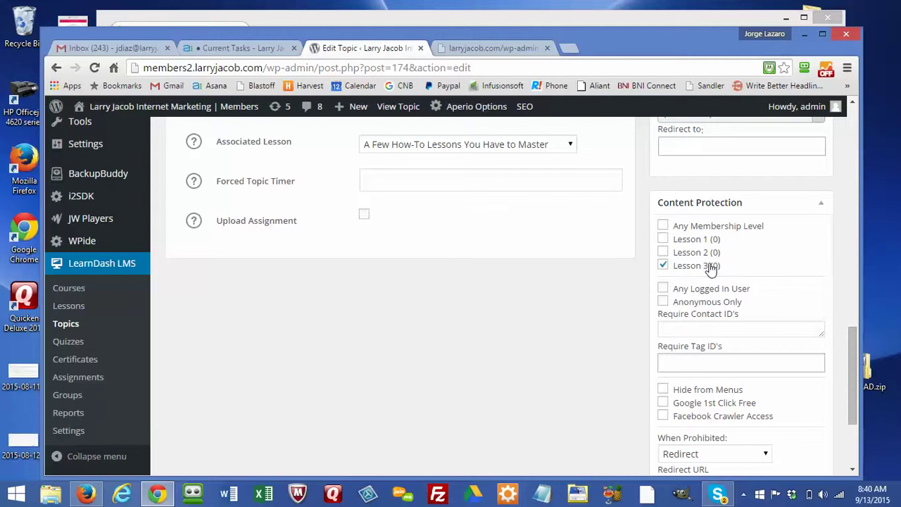
# Confirm as a member the topic lands on Sales Offer, then open its prohibited-access choices.
pyautogui.click(515, 21)
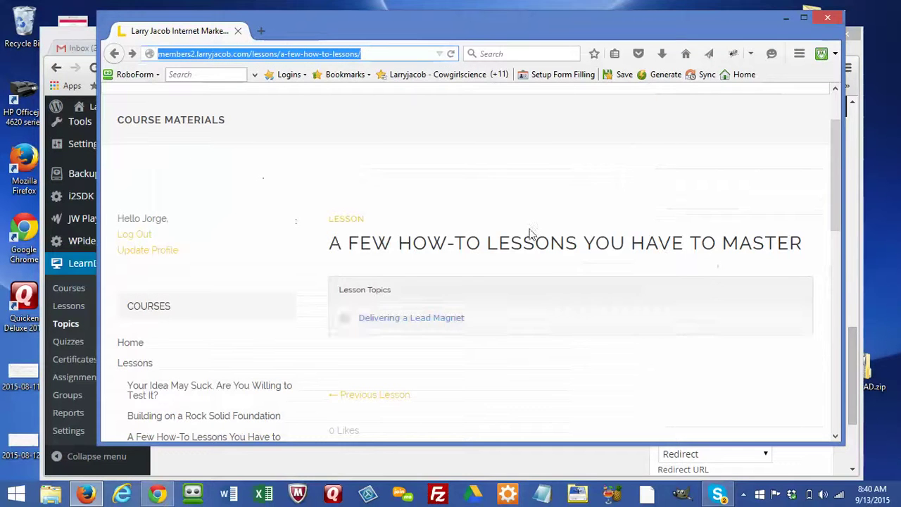
pyautogui.click(408, 325)
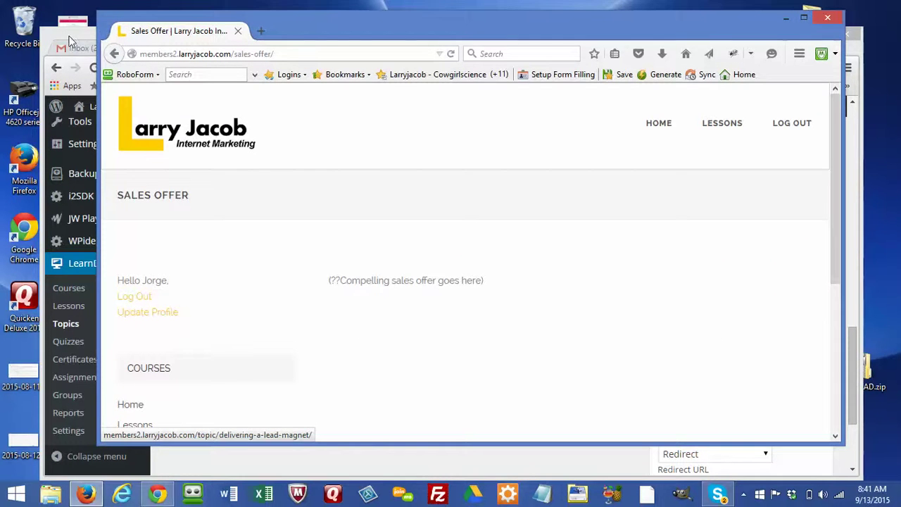
pyautogui.click(71, 33)
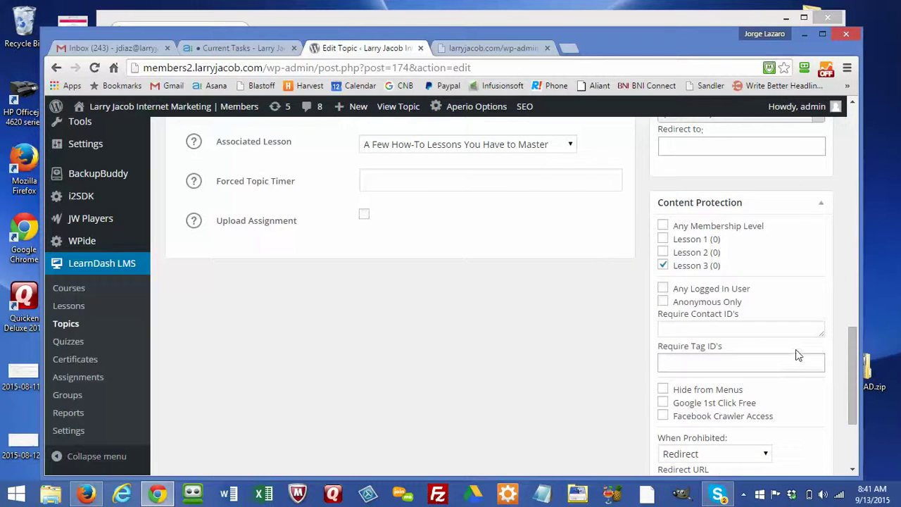
pyautogui.scroll(-3, 798, 352)
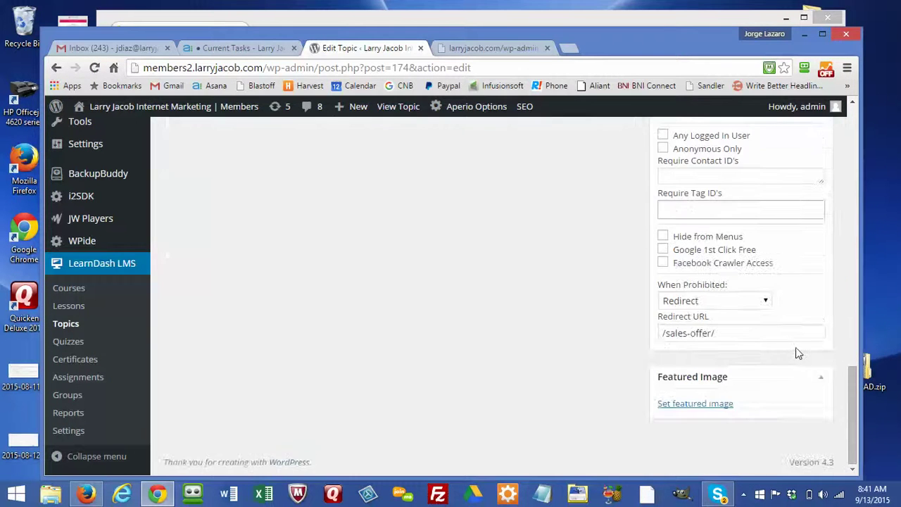
pyautogui.click(768, 304)
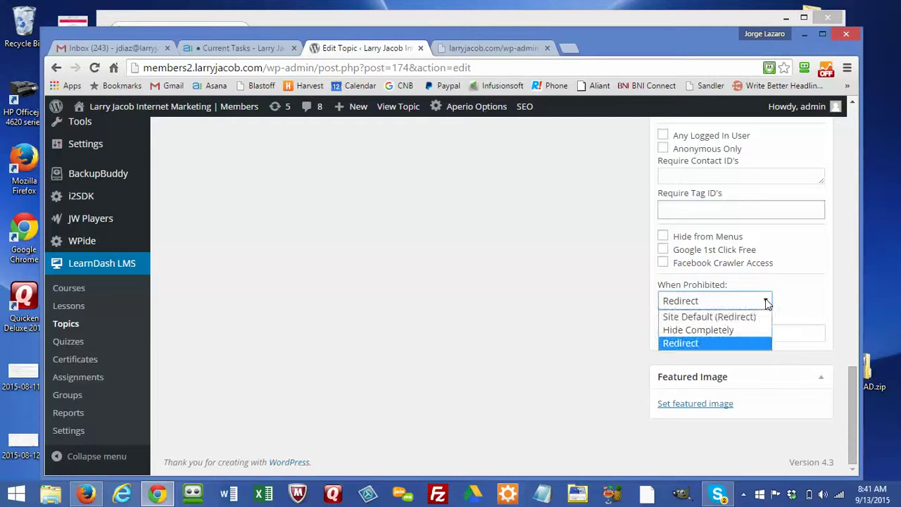
pyautogui.click(817, 310)
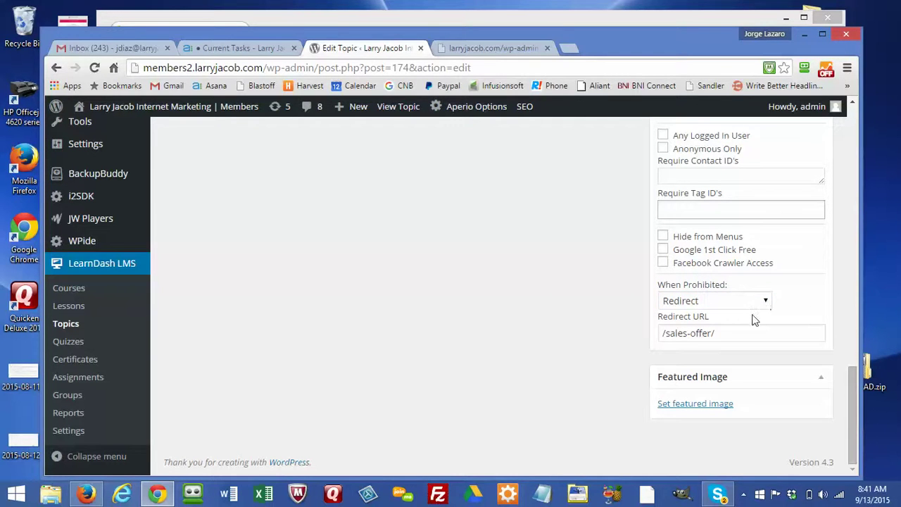
pyautogui.moveTo(718, 333); pyautogui.dragTo(655, 331)
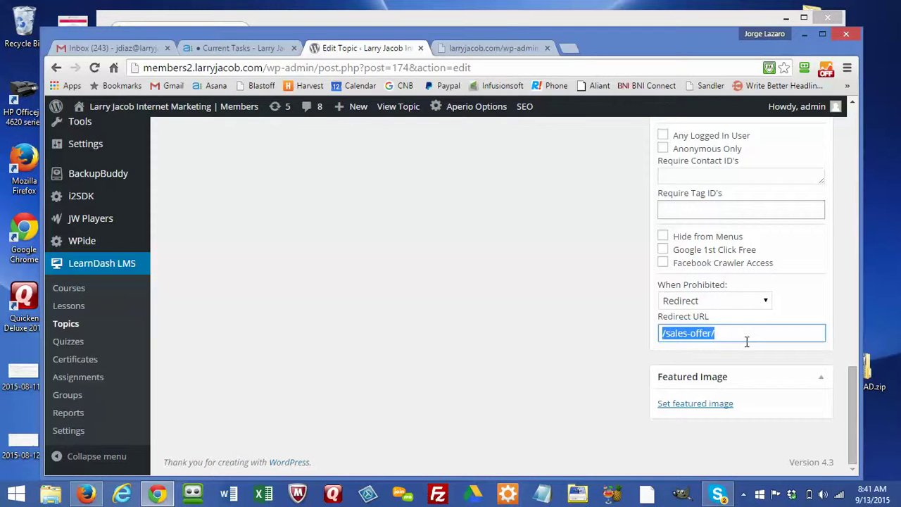
pyautogui.scroll(1, 750, 343)
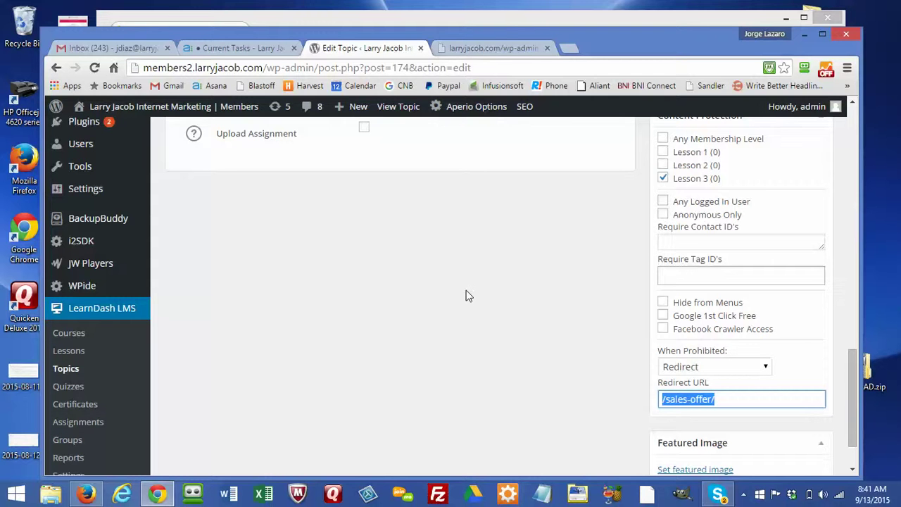
pyautogui.scroll(8, 465, 290)
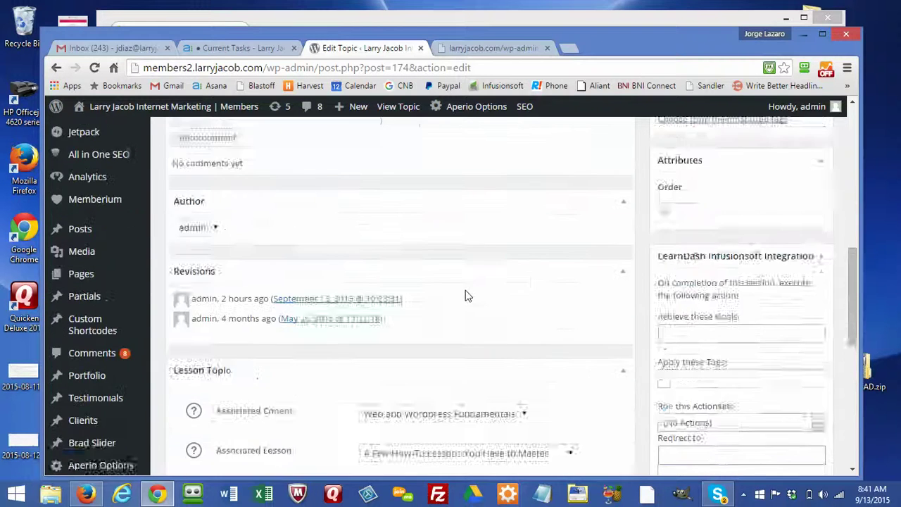
pyautogui.scroll(-6, 469, 296)
pyautogui.scroll(-2, 470, 296)
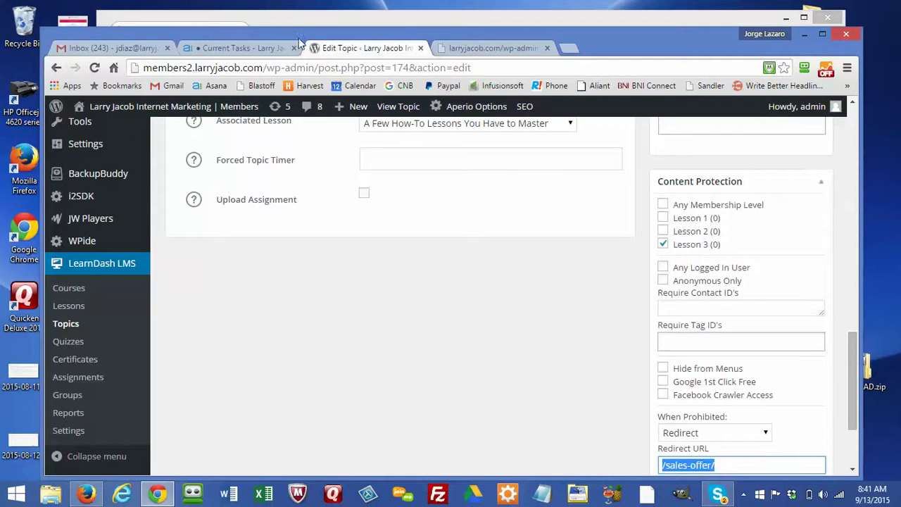
# In Firefox, go back from Sales Offer to the A Few How-To Lessons You Have to Master lesson.
pyautogui.click(333, 24)
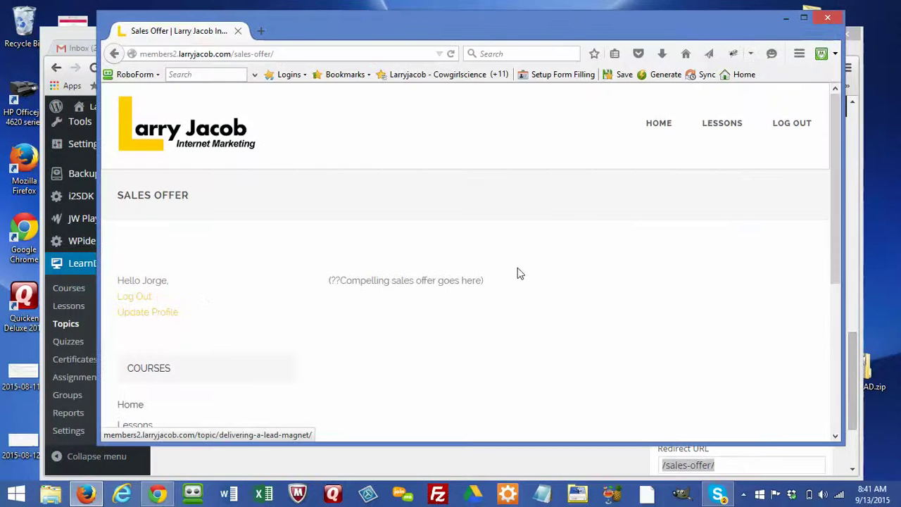
pyautogui.click(114, 54)
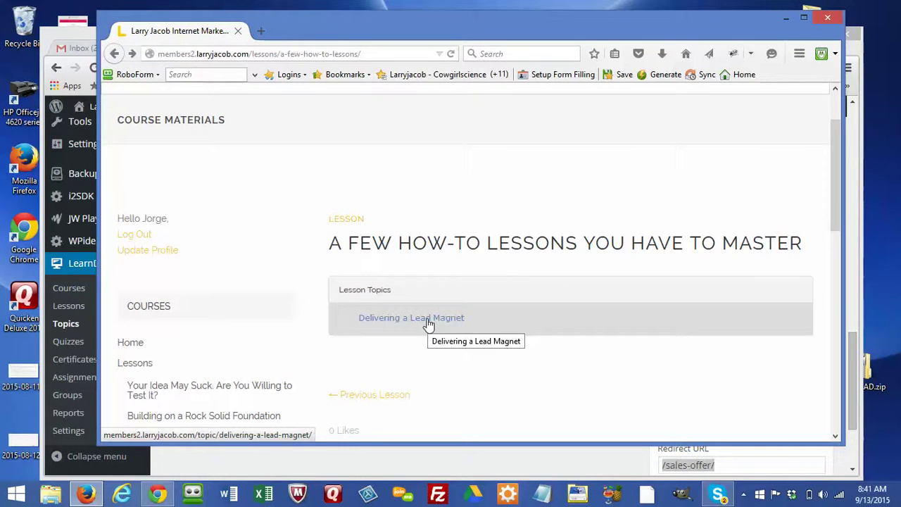
pyautogui.scroll(-4, 157, 212)
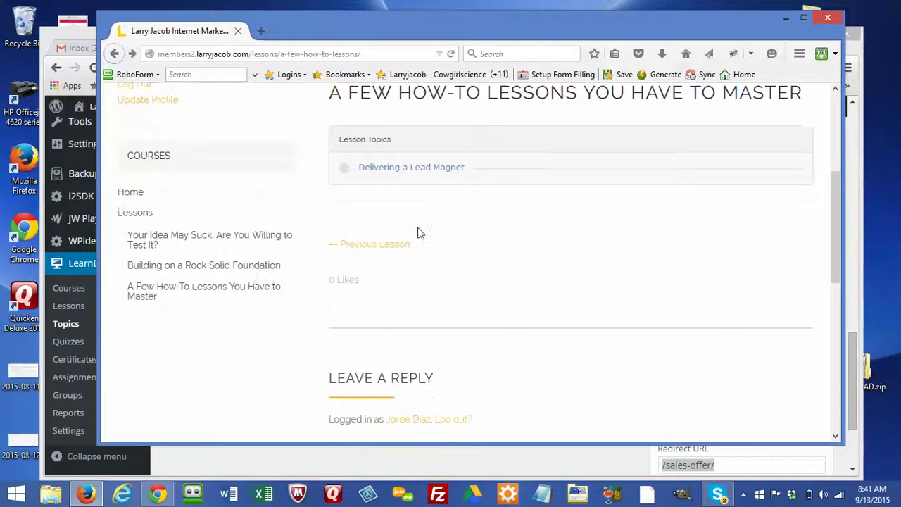